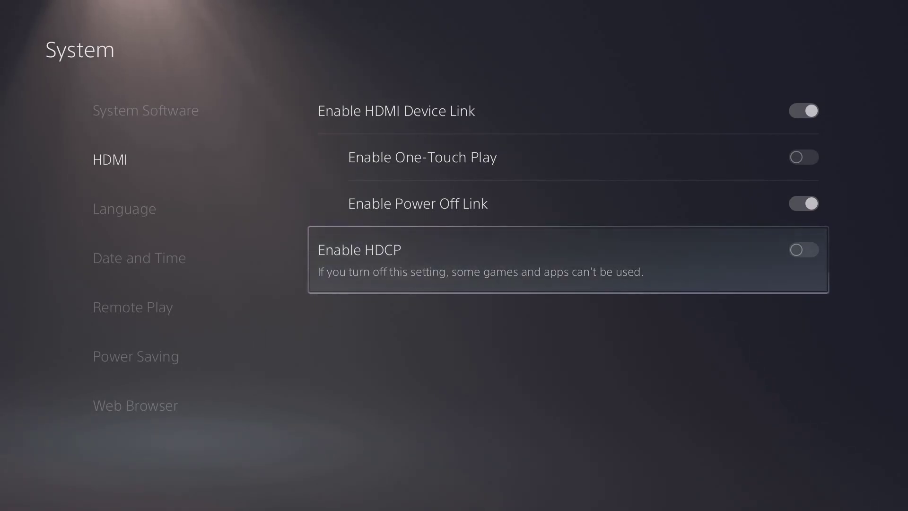
Back out of HDMI settings to the home screen, then reopen Settings at System
key("Escape")
key("Escape")
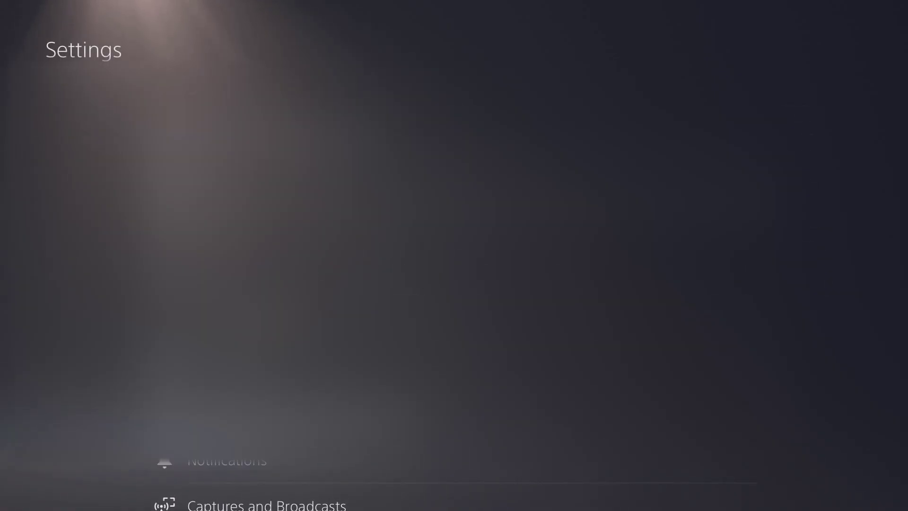
key("Escape")
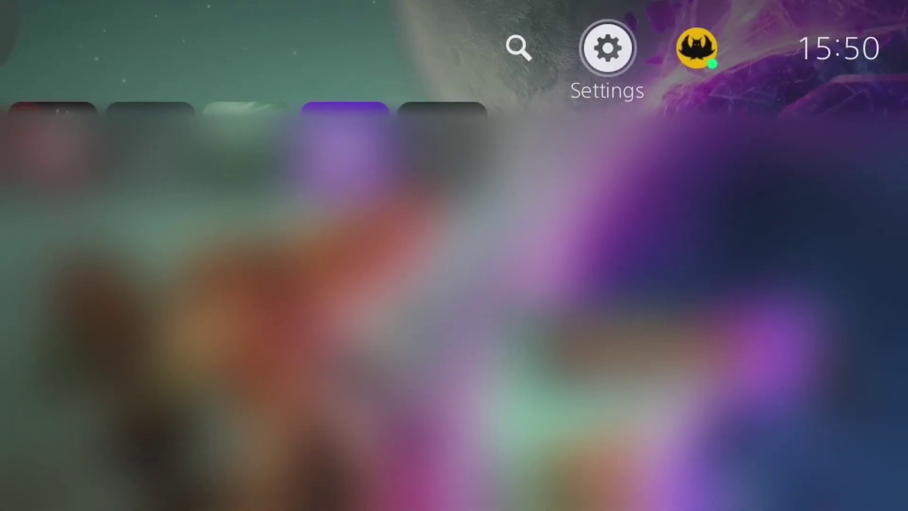
key("Return")
key("Down")
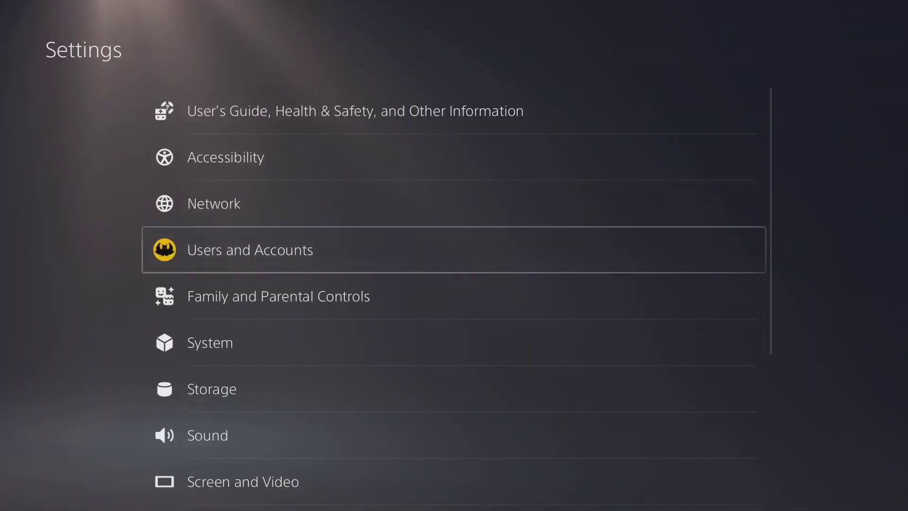
key("Down")
key("Down")
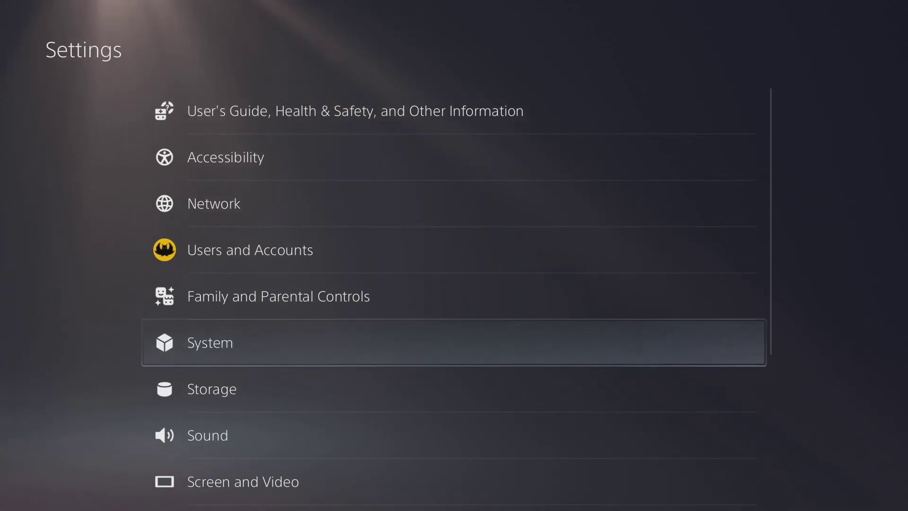
key("Return")
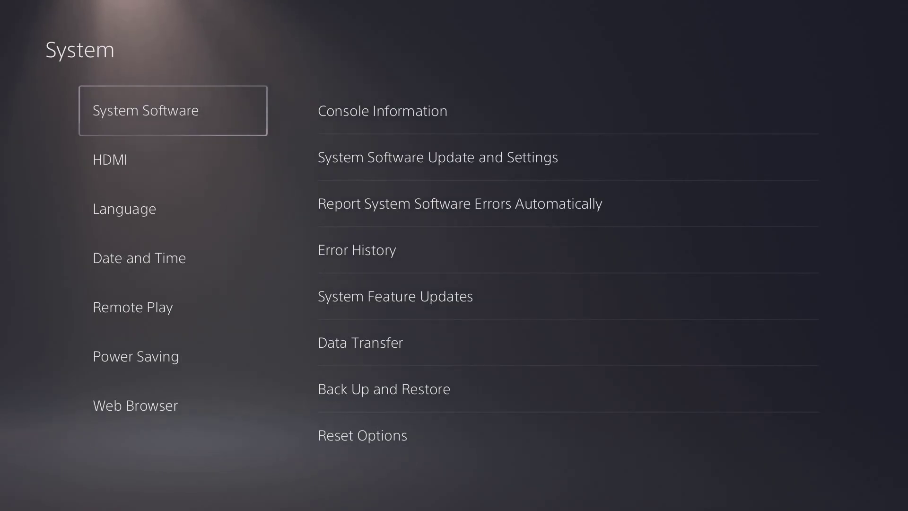
Return to the HDMI page and highlight Enable HDCP, still switched off
key("Return")
key("Down")
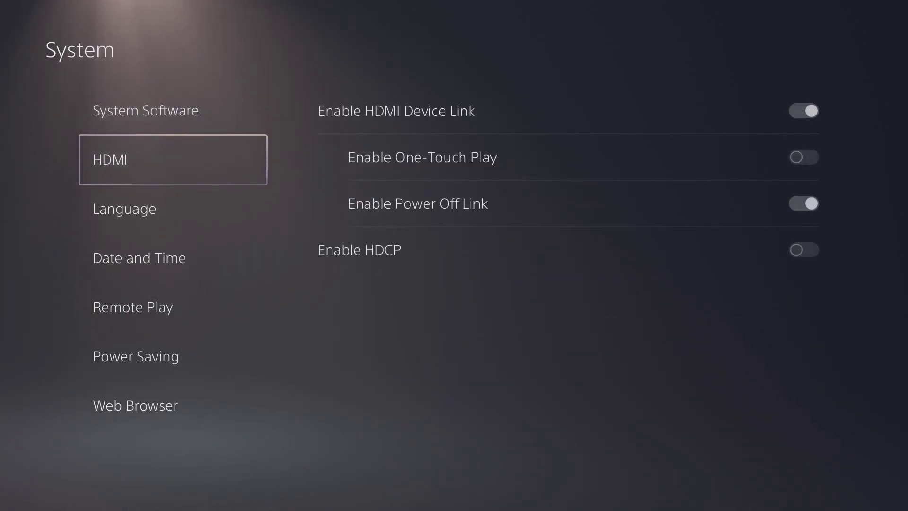
key("Return")
key("Down")
key("Down")
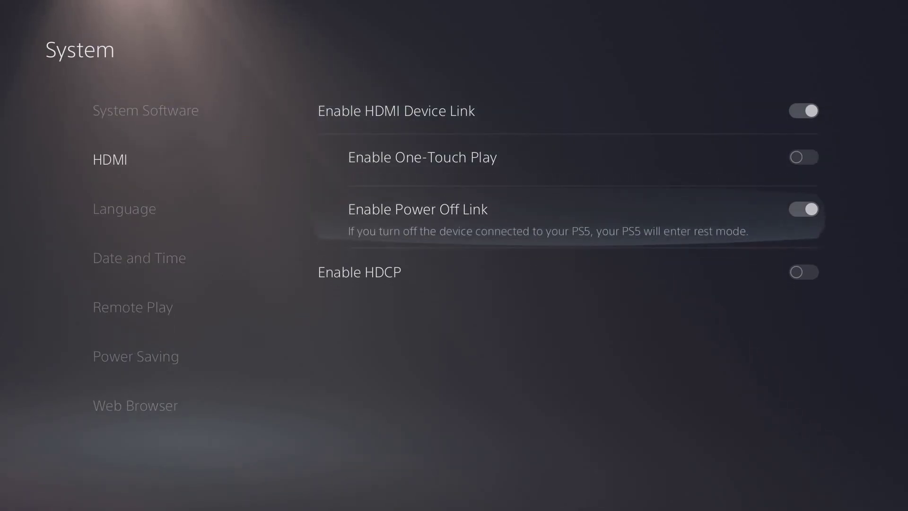
key("Down")
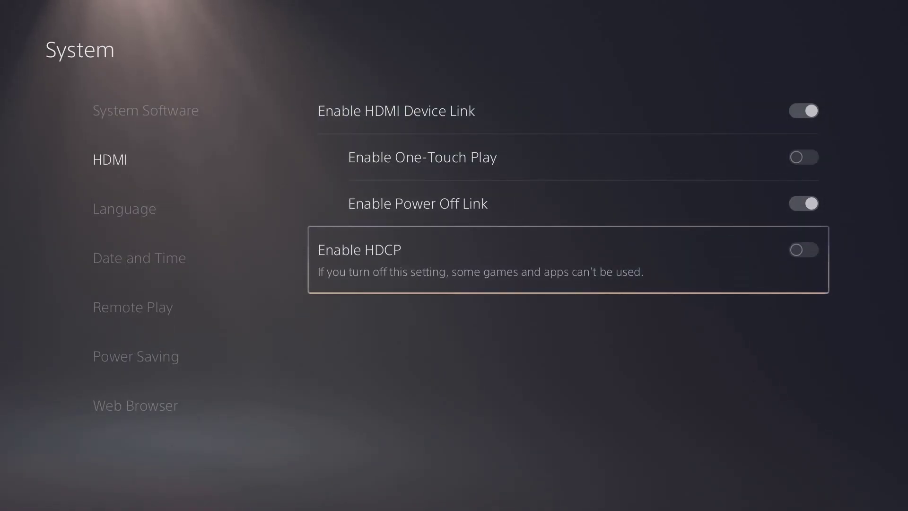